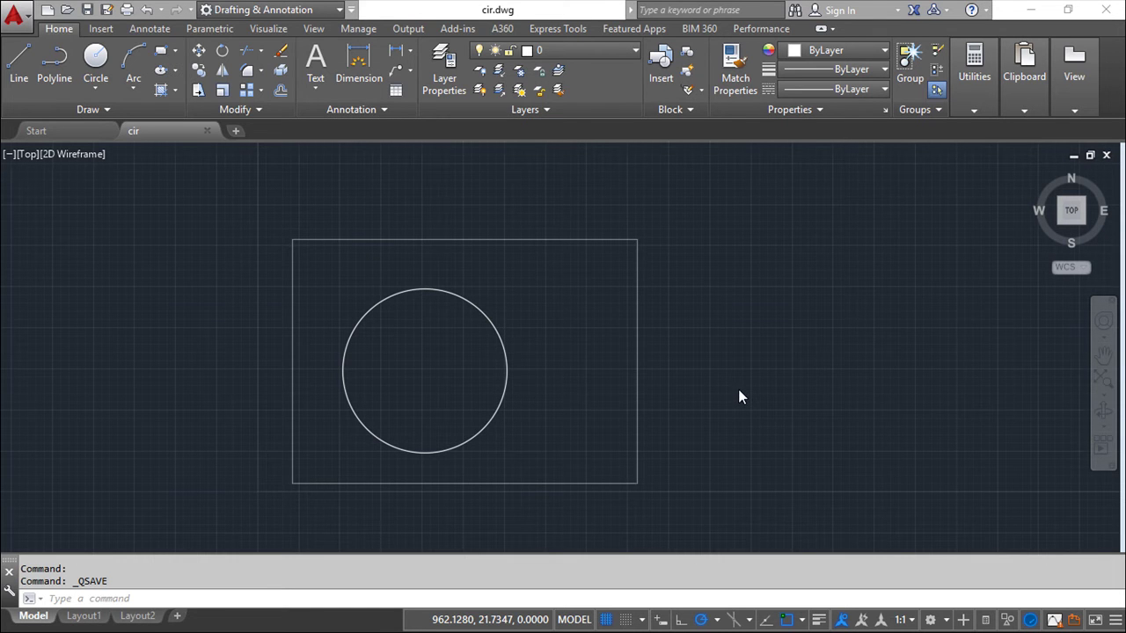
Step: Inspect the attached rectangle reference's details in the External References palette, and close the palette
{"action": "scroll", "coordinate": [723, 381], "scroll_direction": "up", "scroll_amount": 2}
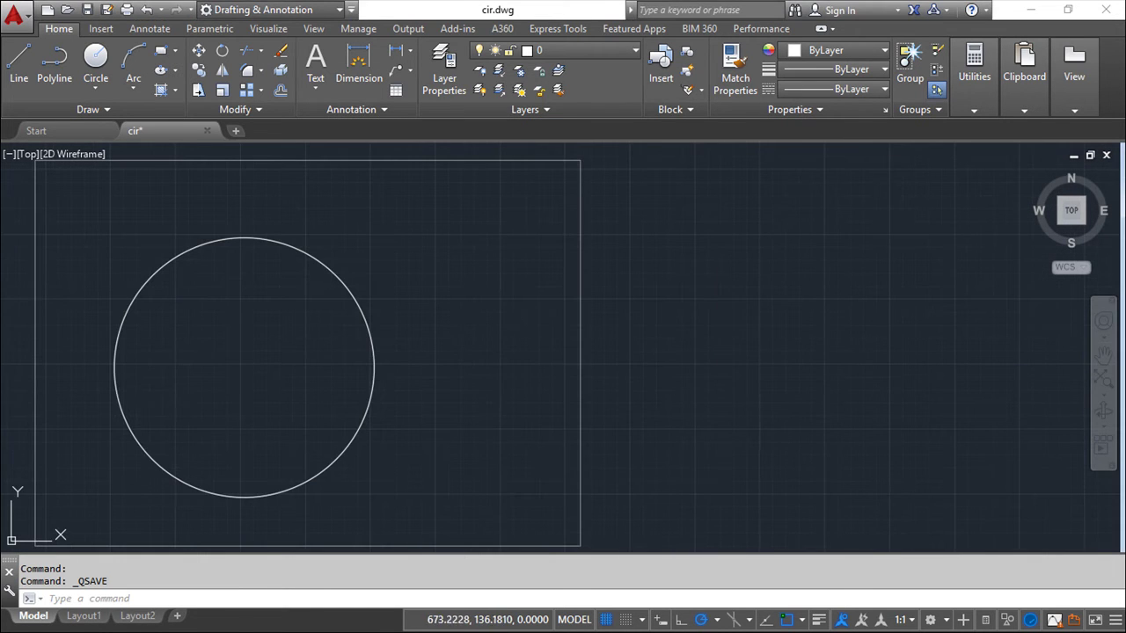
{"action": "mouse_move", "coordinate": [639, 361]}
{"action": "middle_mouse_down"}
{"action": "mouse_move", "coordinate": [937, 373]}
{"action": "mouse_move", "coordinate": [894, 340]}
{"action": "mouse_move", "coordinate": [874, 352]}
{"action": "middle_mouse_up"}
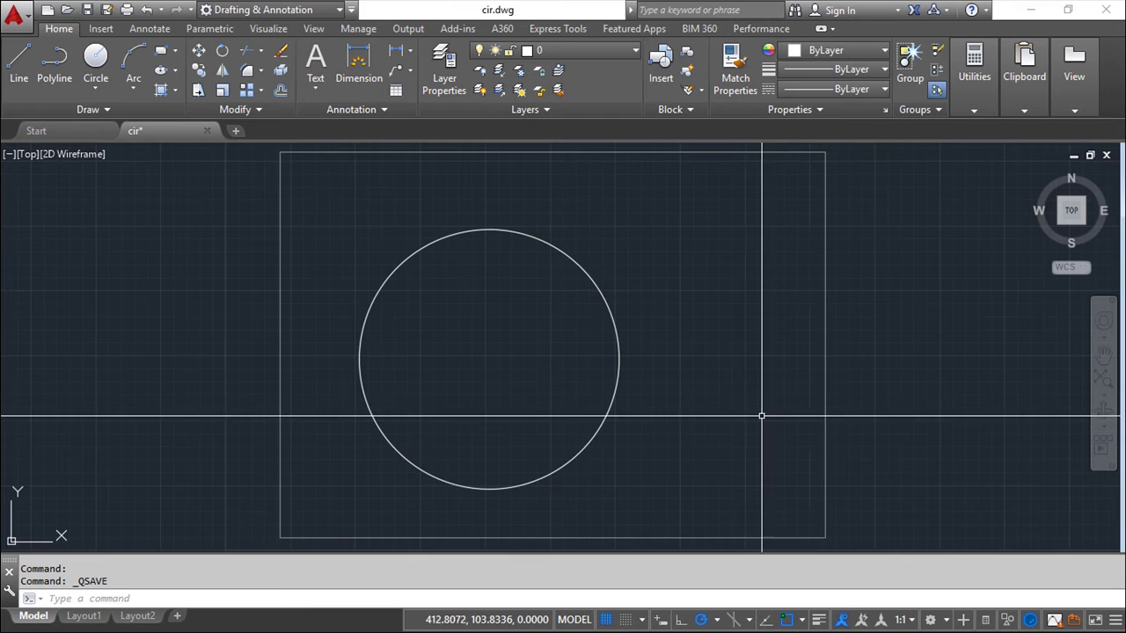
{"action": "scroll", "coordinate": [702, 401], "scroll_direction": "down", "scroll_amount": 2}
{"action": "mouse_move", "coordinate": [696, 395]}
{"action": "middle_mouse_down"}
{"action": "mouse_move", "coordinate": [704, 390]}
{"action": "mouse_move", "coordinate": [606, 369]}
{"action": "middle_mouse_up"}
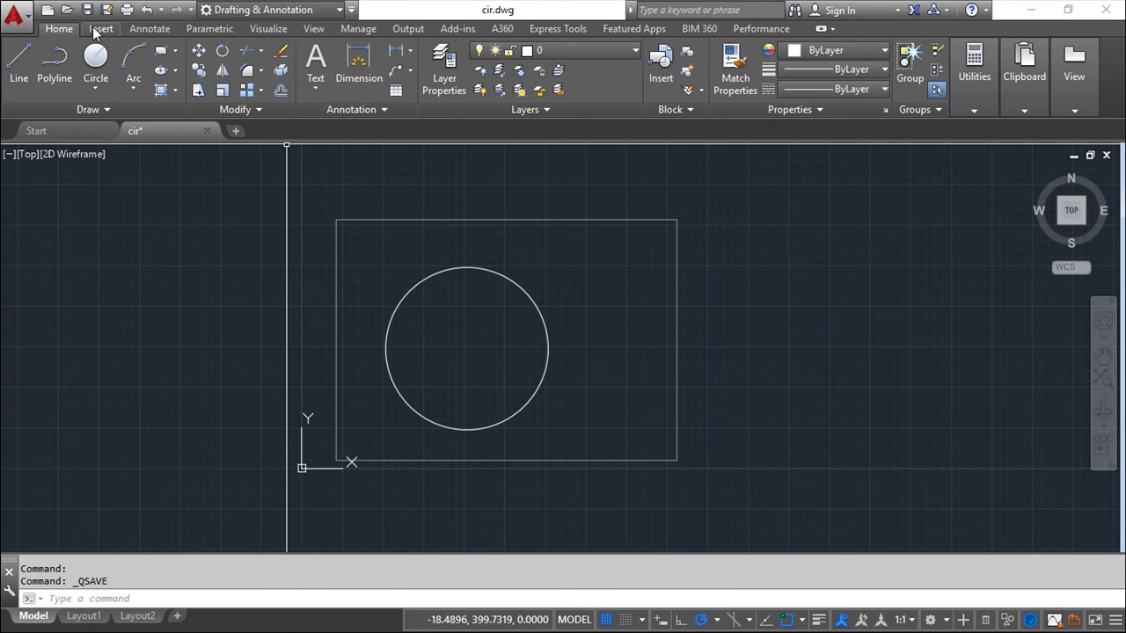
{"action": "left_click", "coordinate": [379, 219]}
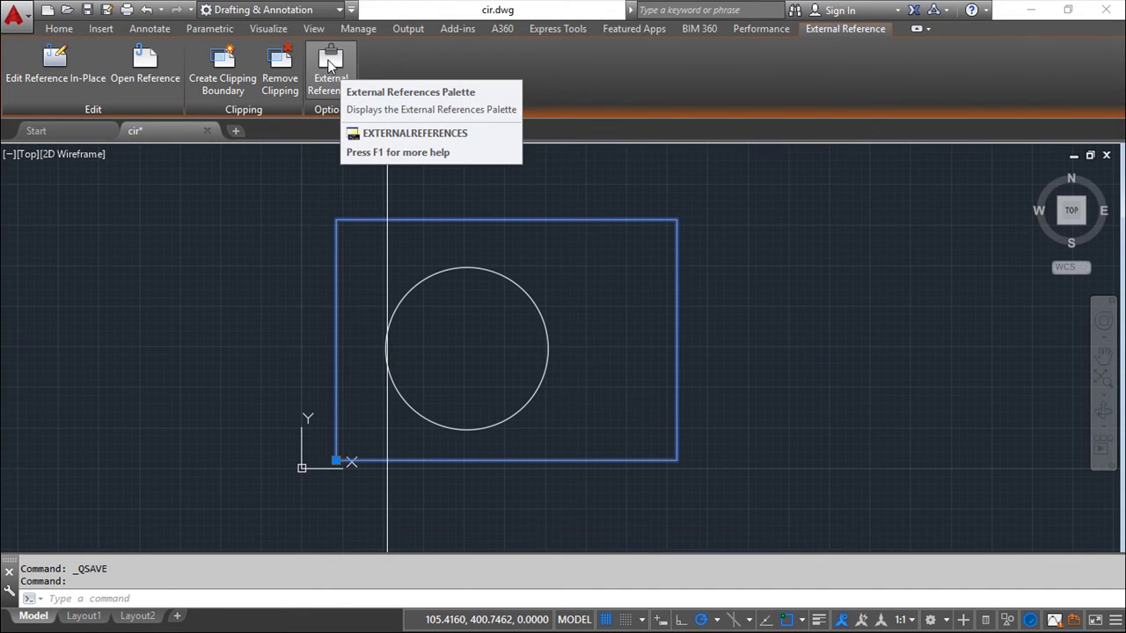
{"action": "left_click", "coordinate": [330, 63]}
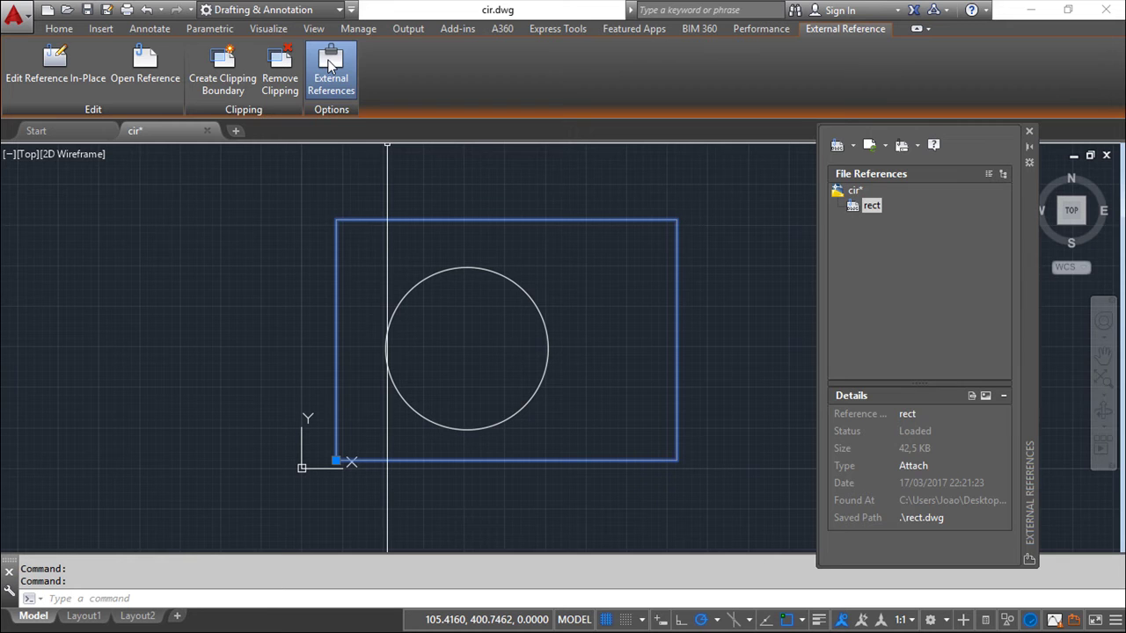
{"action": "left_click", "coordinate": [331, 63]}
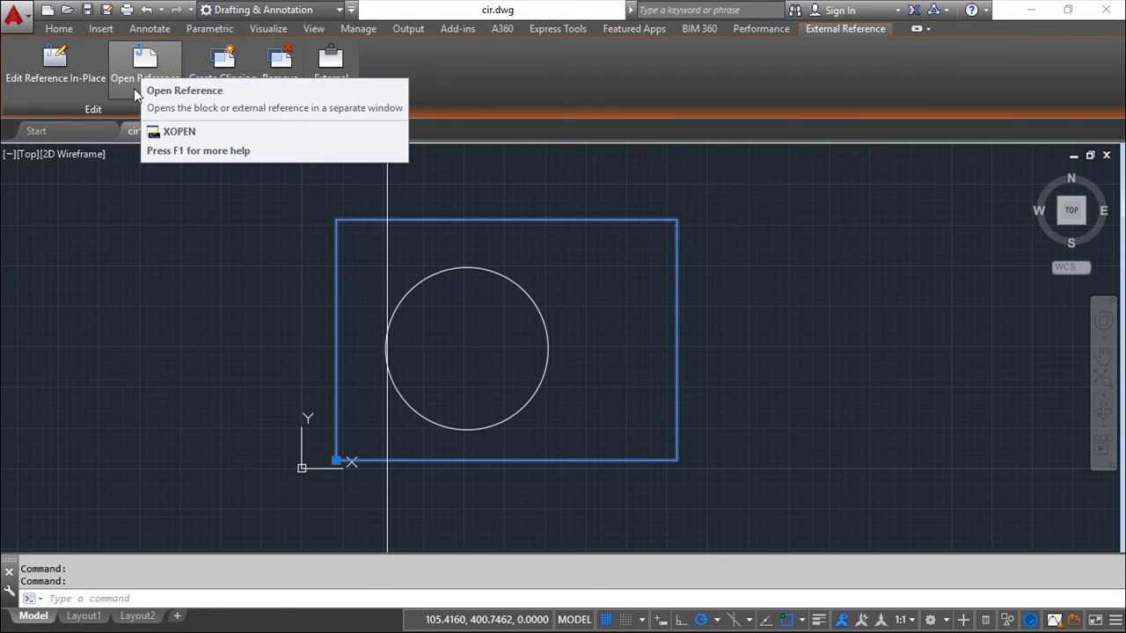
Step: Start in-place editing of the rect reference with all nested objects selected automatically
{"action": "left_click", "coordinate": [58, 71]}
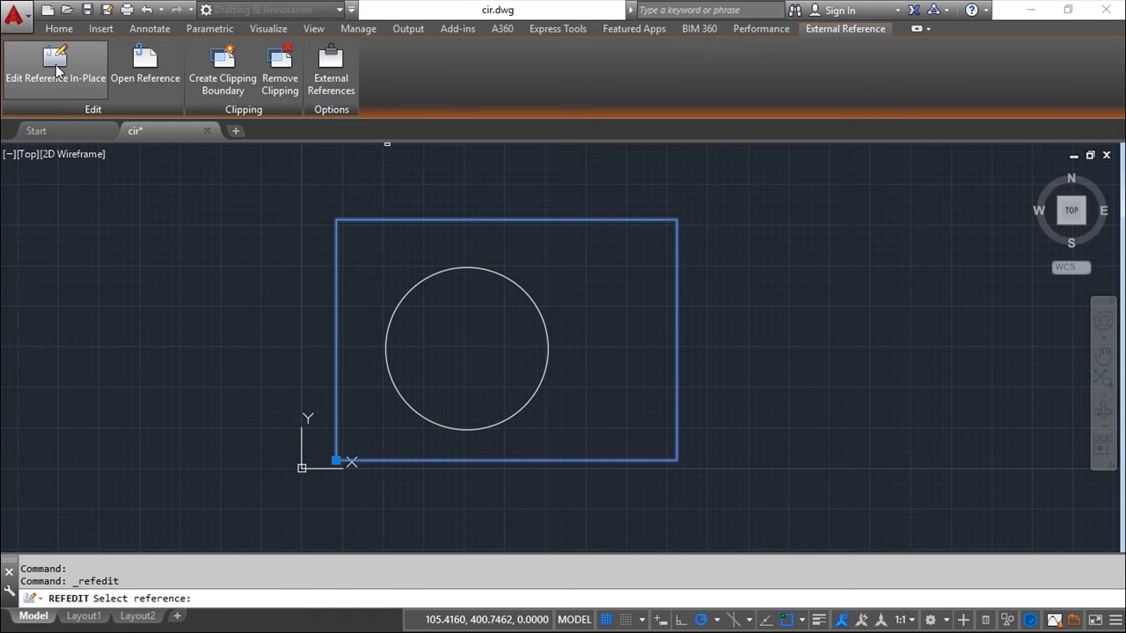
{"action": "left_click", "coordinate": [354, 220]}
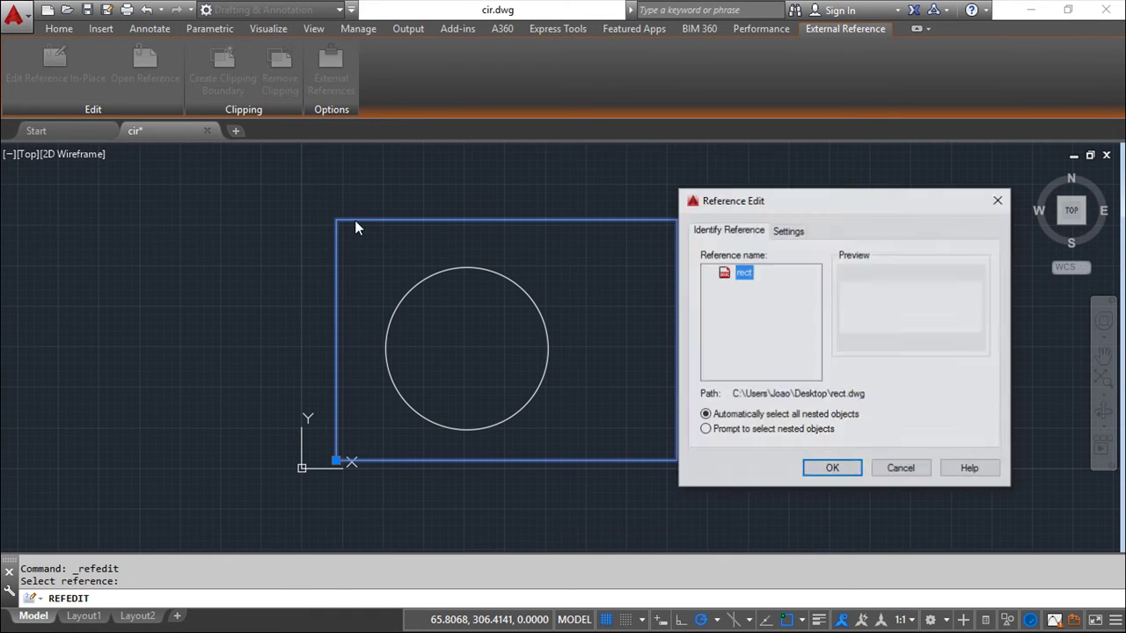
{"action": "left_click", "coordinate": [840, 471]}
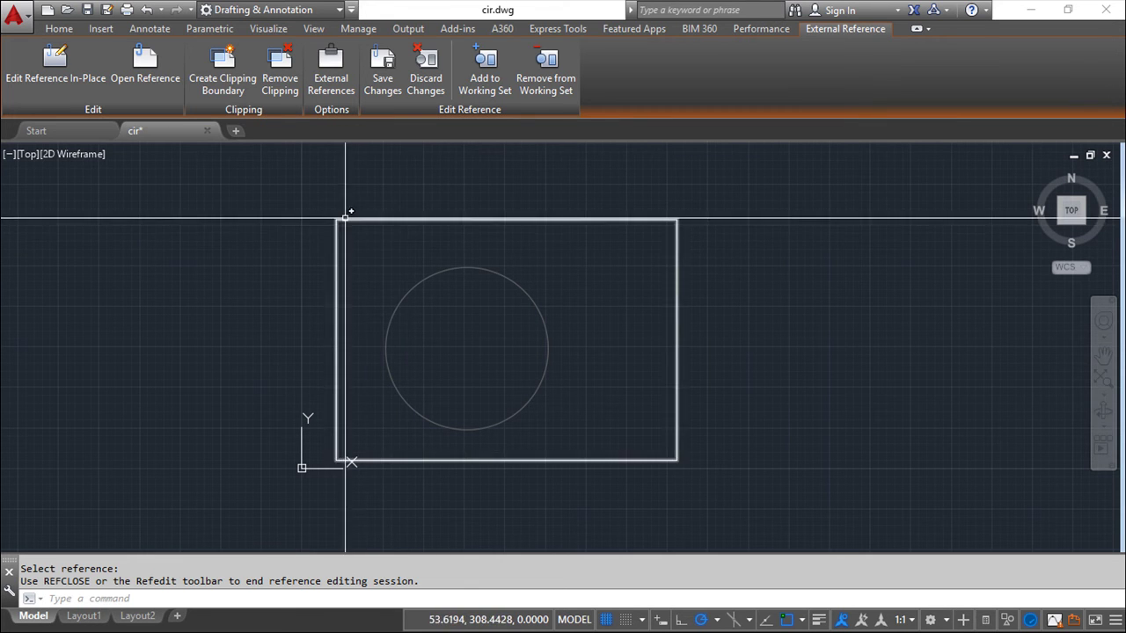
Step: Stretch the rectangle's upper-left corner up and outward, and clear the selection
{"action": "left_click", "coordinate": [336, 221]}
{"action": "left_click", "coordinate": [335, 220]}
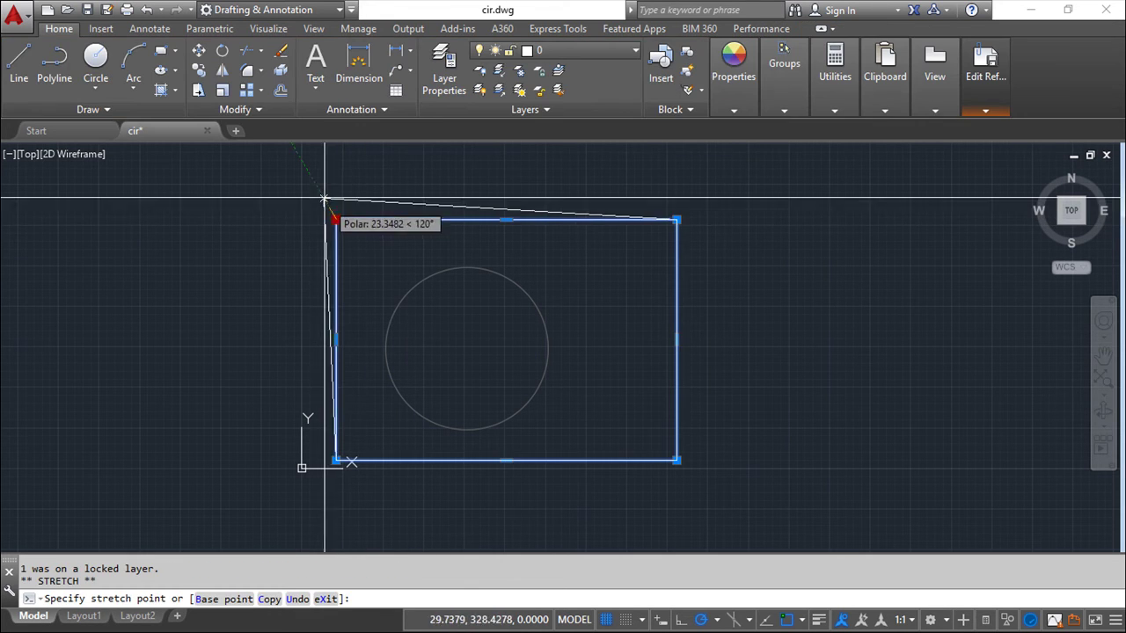
{"action": "left_click", "coordinate": [277, 166]}
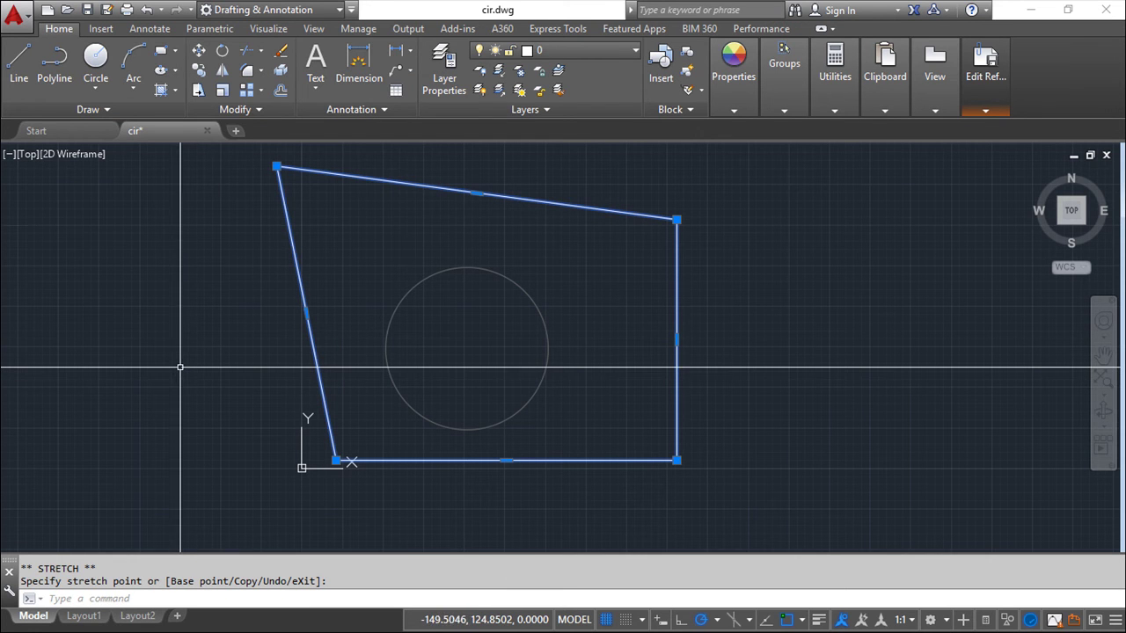
{"action": "key", "text": "Escape"}
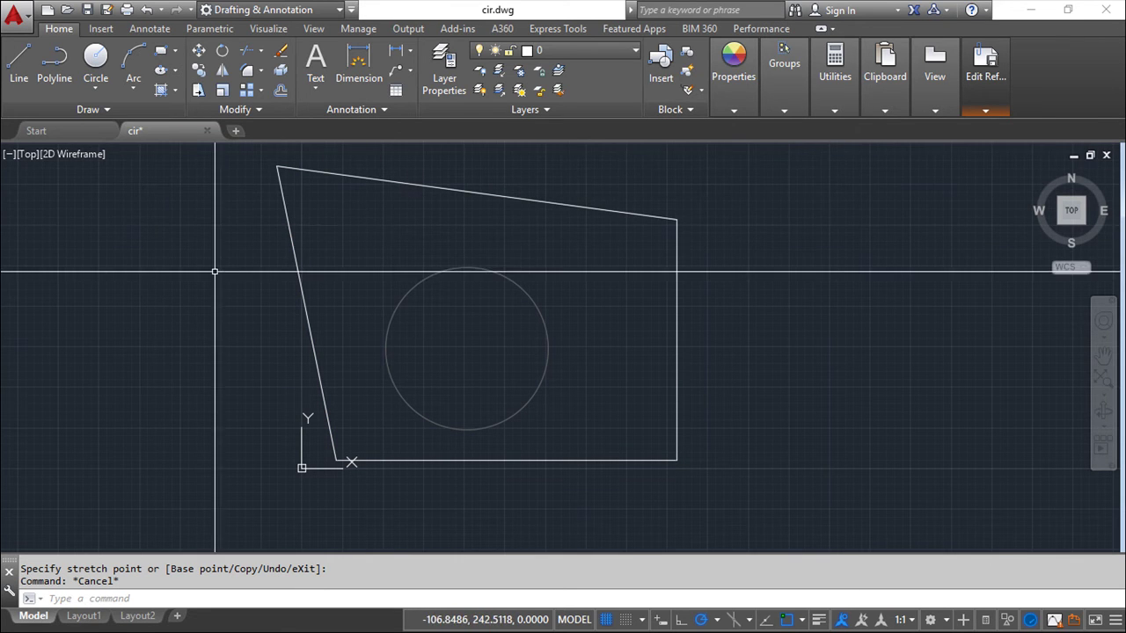
Step: Save the in-place edits back to the rect reference and end the reference editing session
{"action": "left_click", "coordinate": [88, 10]}
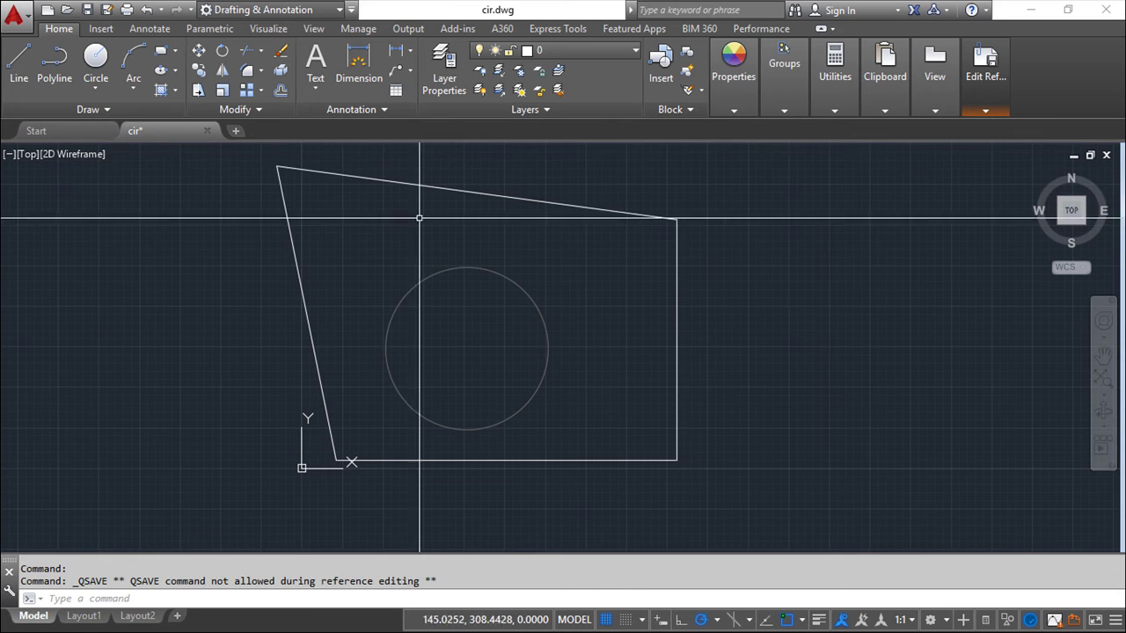
{"action": "left_click", "coordinate": [378, 180]}
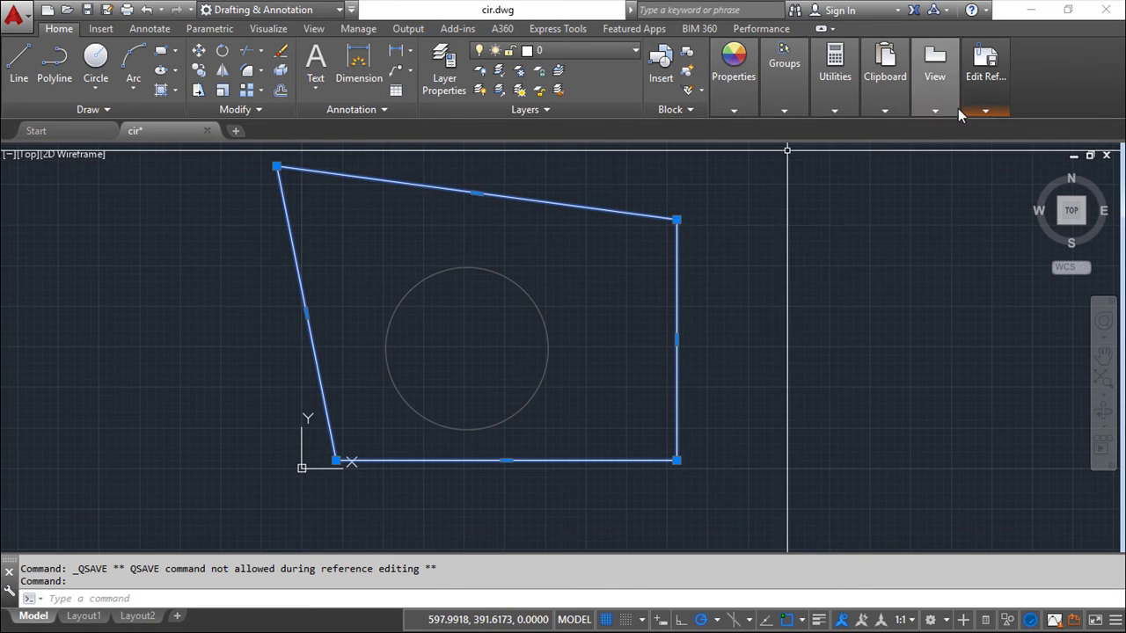
{"action": "left_click", "coordinate": [981, 108]}
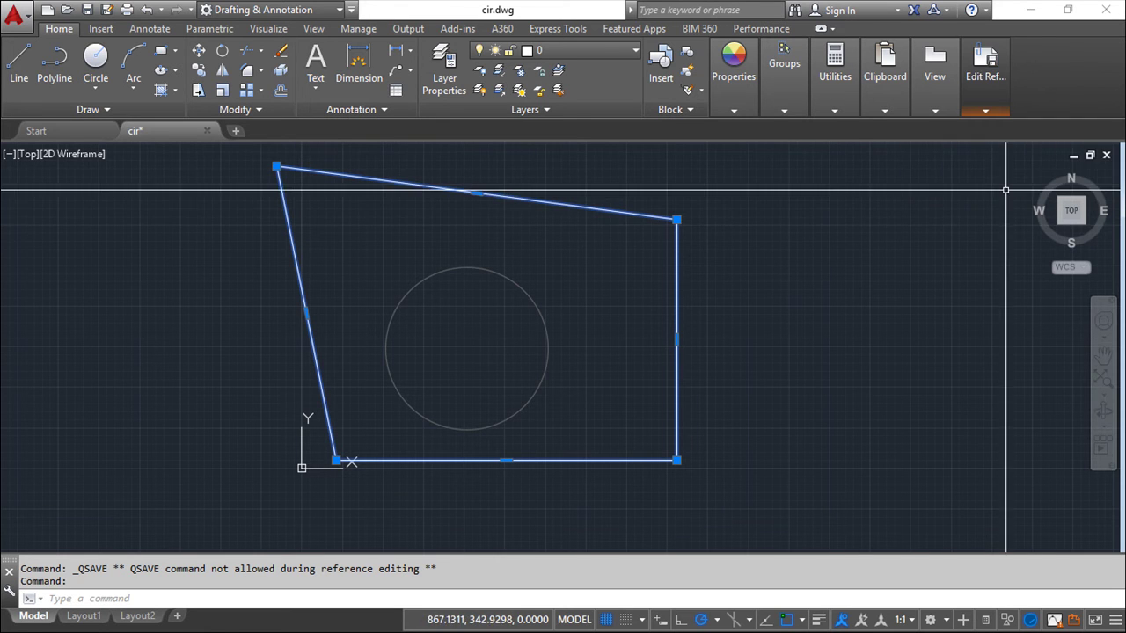
{"action": "left_click", "coordinate": [985, 111]}
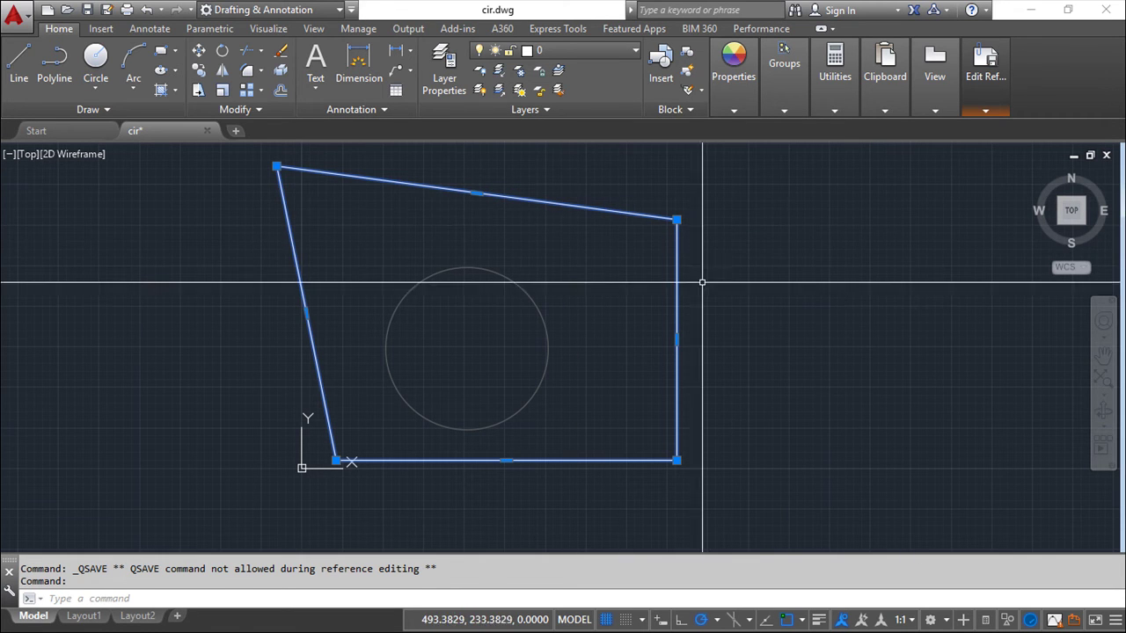
{"action": "key", "text": "Escape"}
{"action": "mouse_move", "coordinate": [985, 112]}
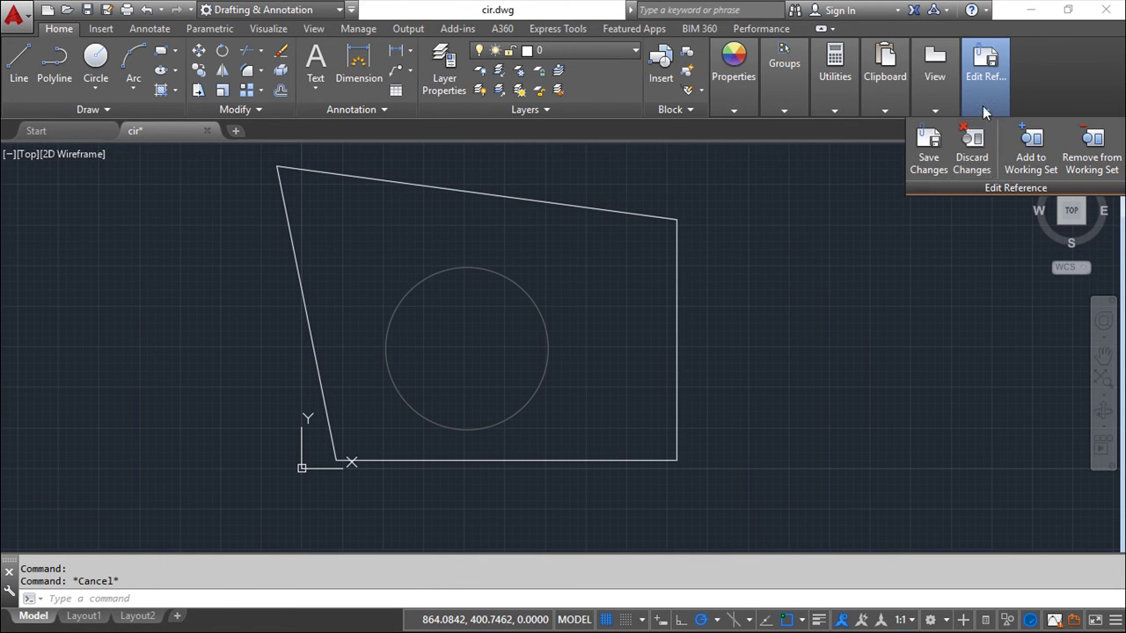
{"action": "left_click", "coordinate": [928, 152]}
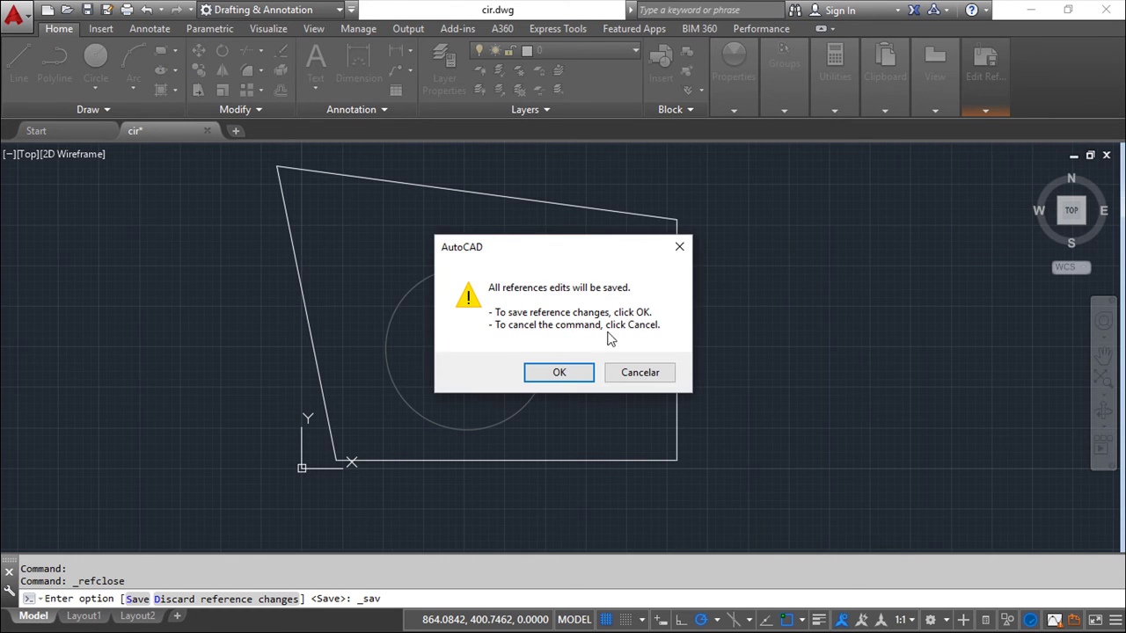
{"action": "left_click", "coordinate": [563, 374]}
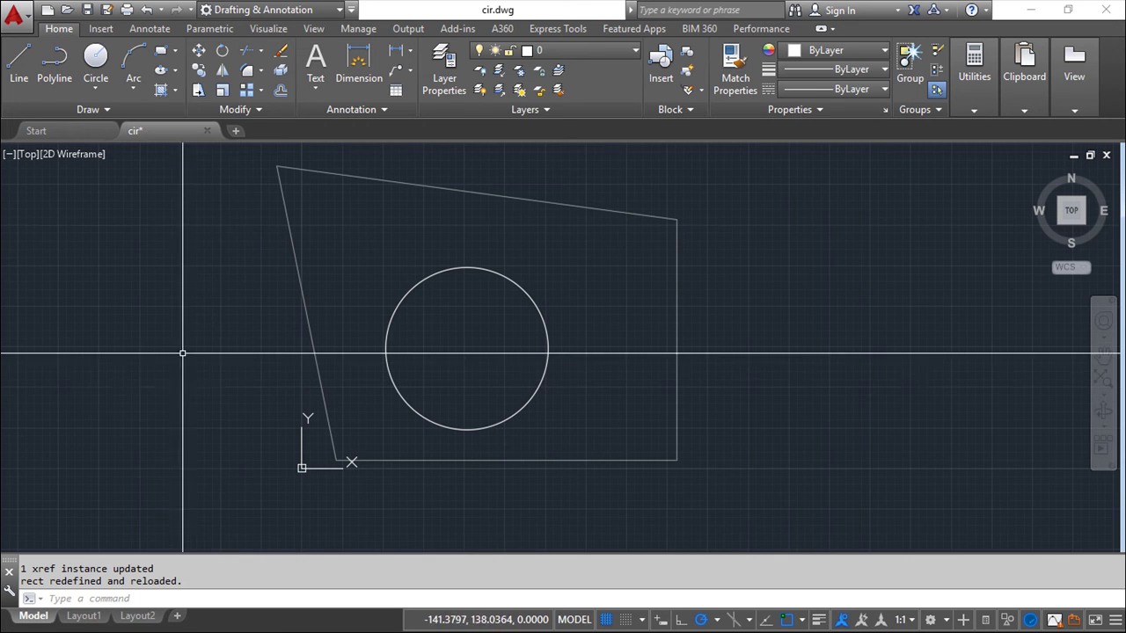
Step: Open the rect drawing from the desktop, showing DWG files, to check its outline, and return to the cir drawing
{"action": "left_click", "coordinate": [64, 10]}
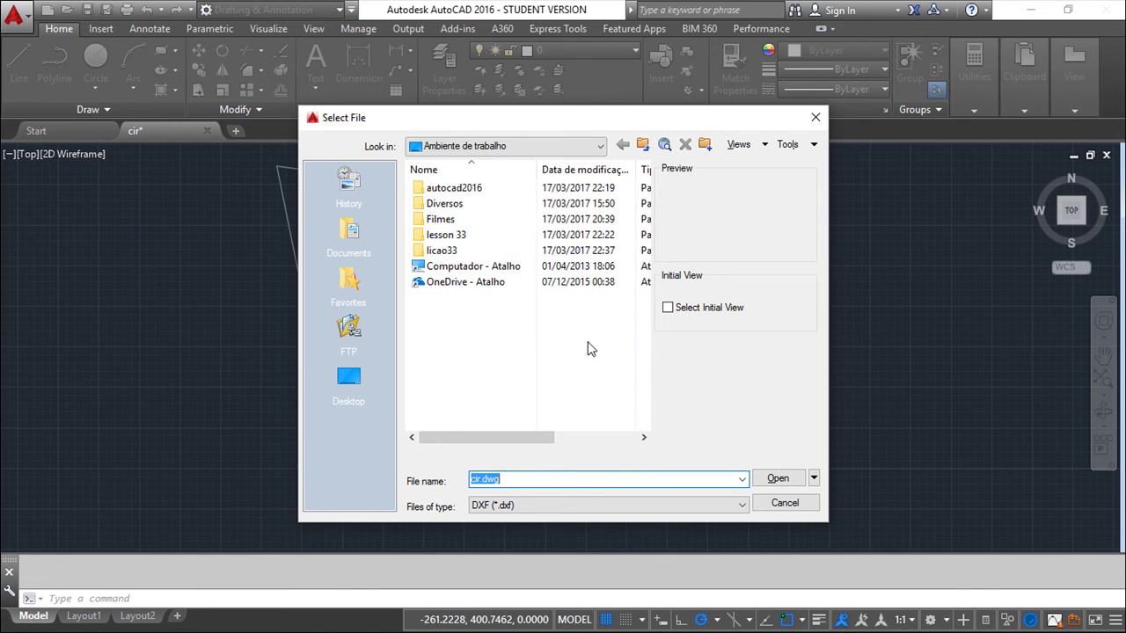
{"action": "left_click", "coordinate": [742, 512]}
{"action": "left_click", "coordinate": [508, 519]}
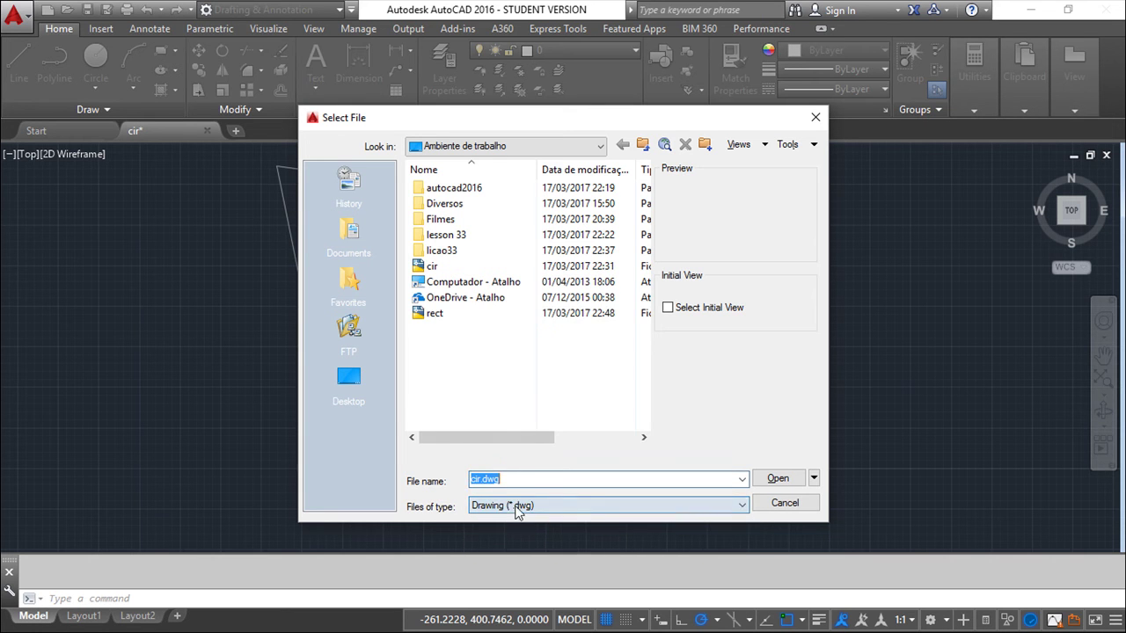
{"action": "left_click", "coordinate": [424, 315]}
{"action": "left_click", "coordinate": [772, 478]}
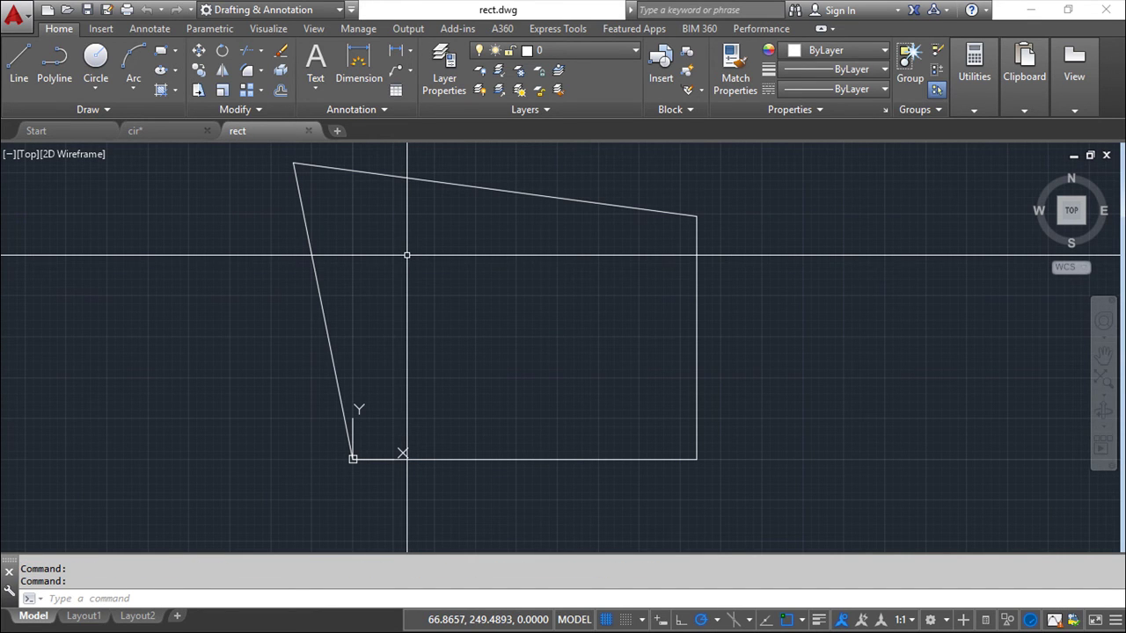
{"action": "left_click", "coordinate": [151, 130]}
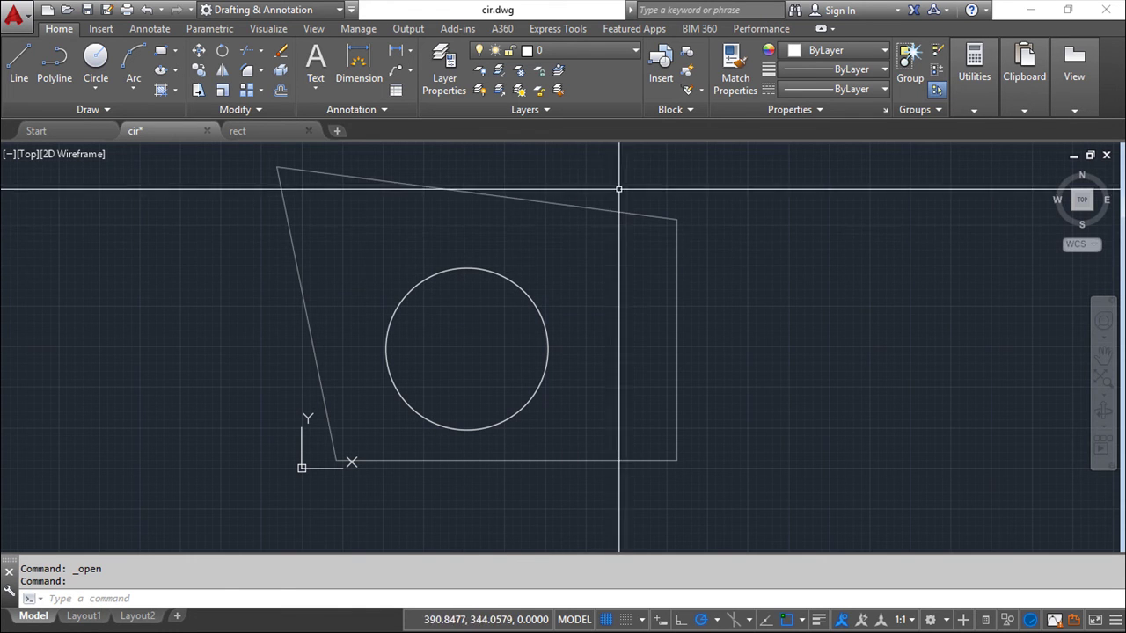
Step: Clip the rect reference with a new rectangular boundary that encloses the circle and the outline's lower-left corner
{"action": "left_click", "coordinate": [537, 202]}
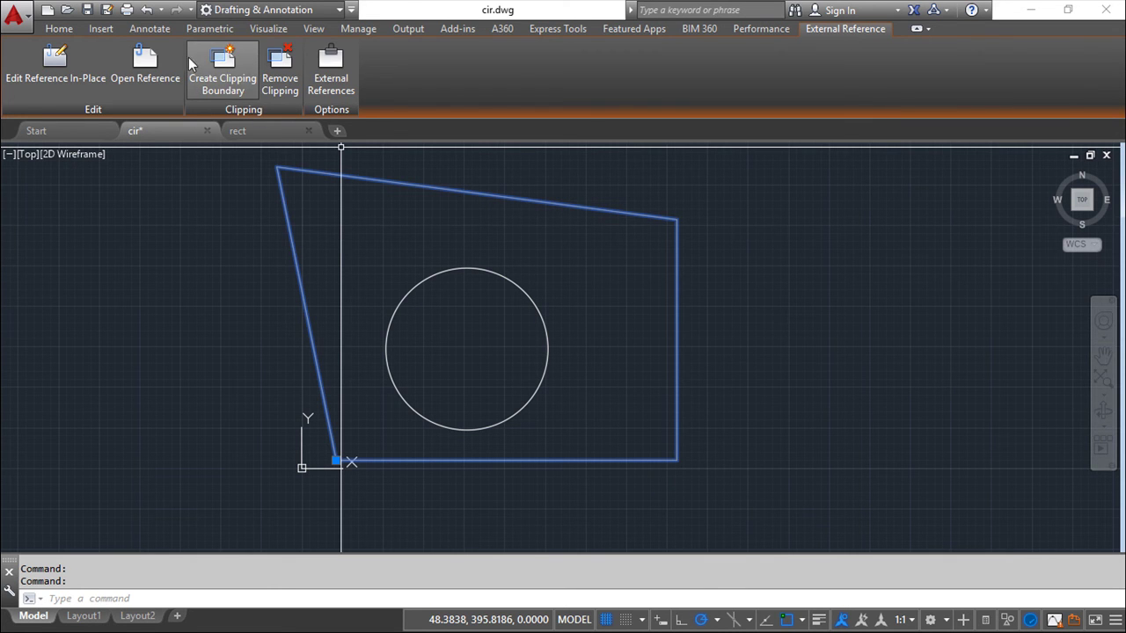
{"action": "left_click", "coordinate": [221, 63]}
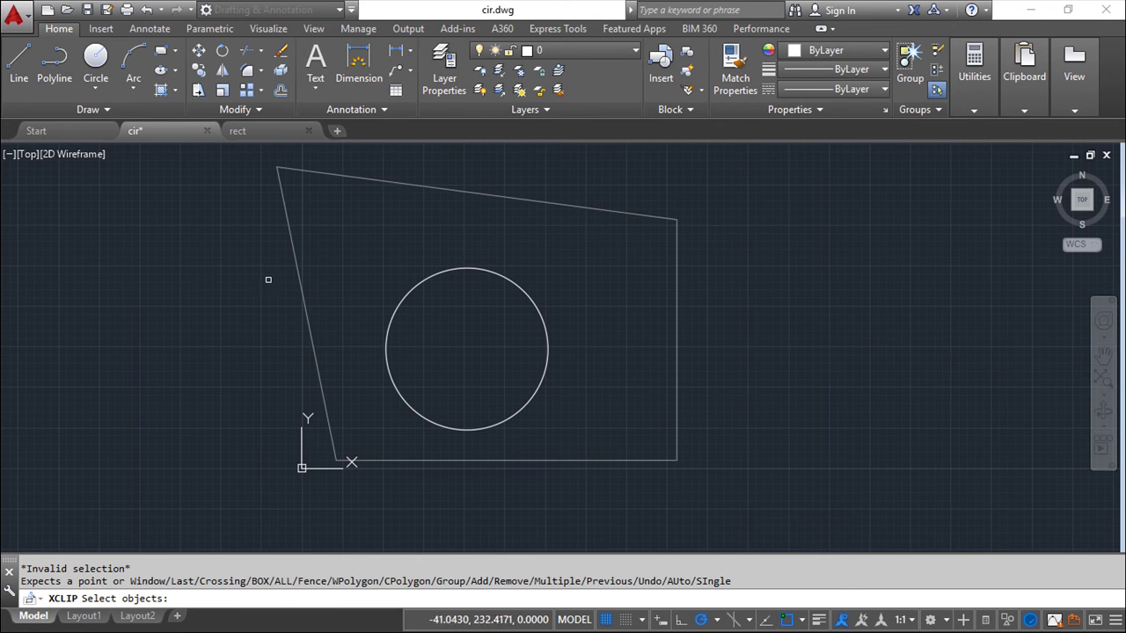
{"action": "left_click", "coordinate": [402, 296]}
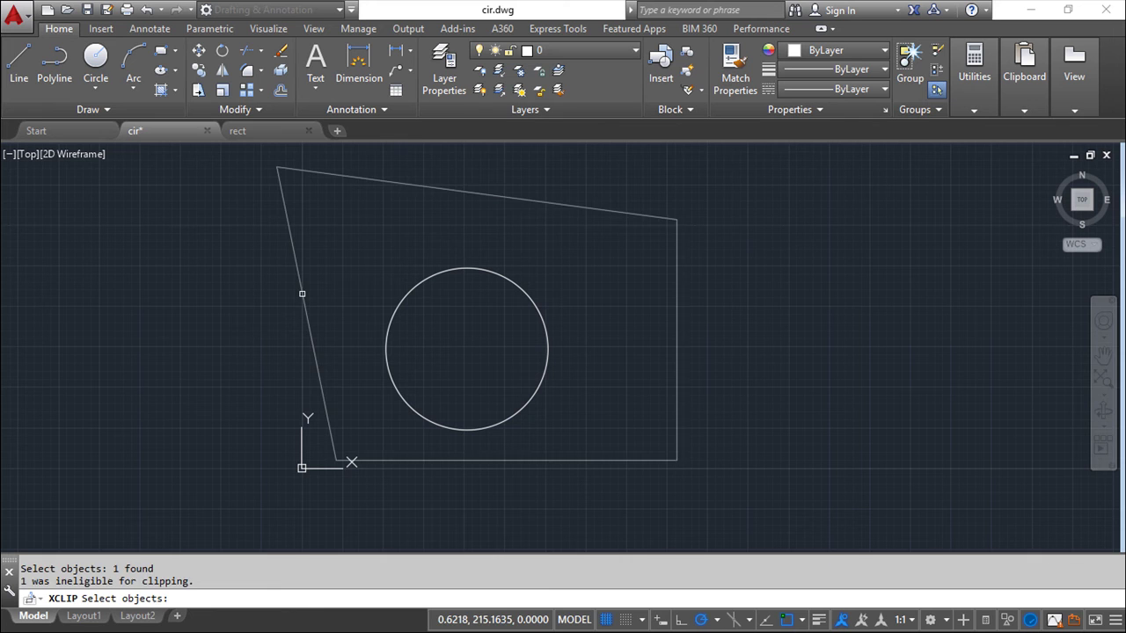
{"action": "left_click", "coordinate": [302, 294]}
{"action": "key", "text": "Return"}
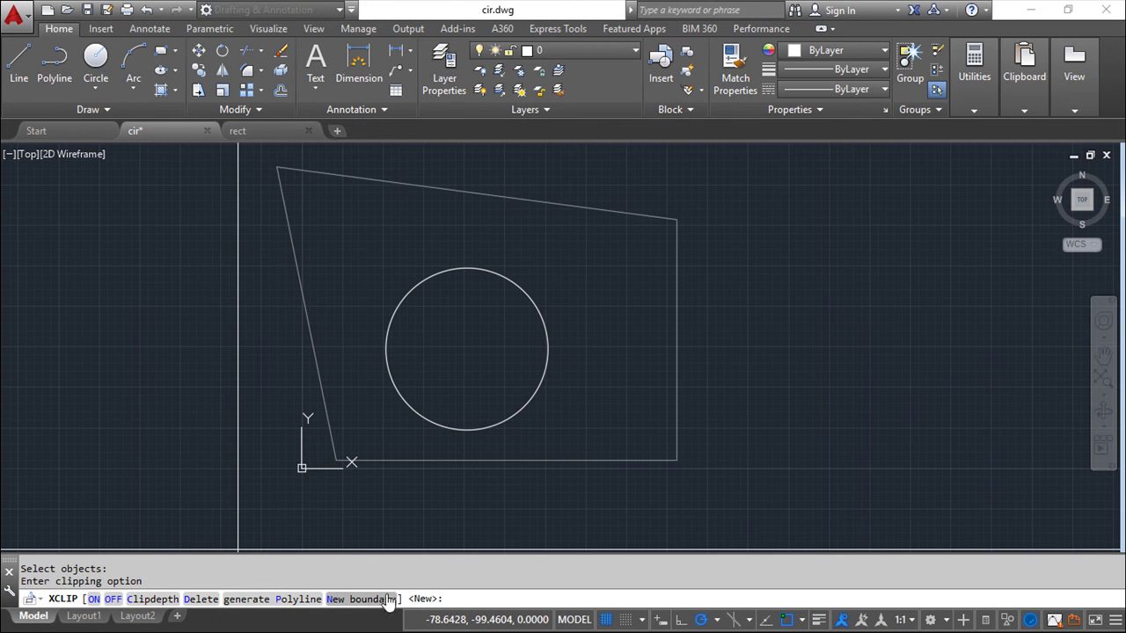
{"action": "left_click", "coordinate": [359, 600]}
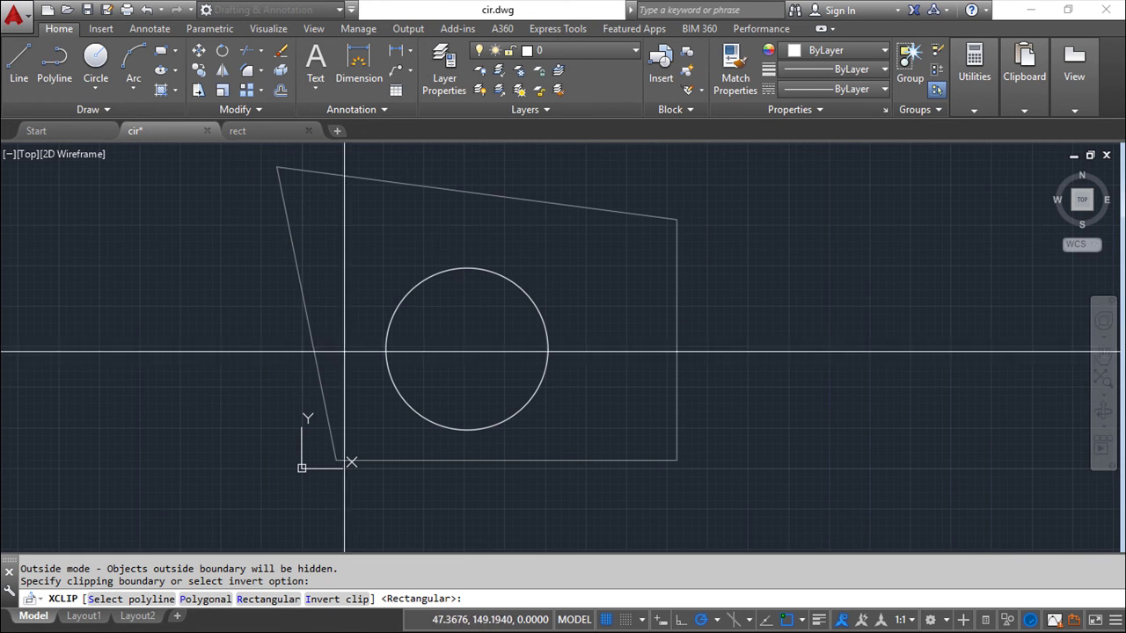
{"action": "left_click", "coordinate": [264, 599]}
{"action": "left_click", "coordinate": [247, 247]}
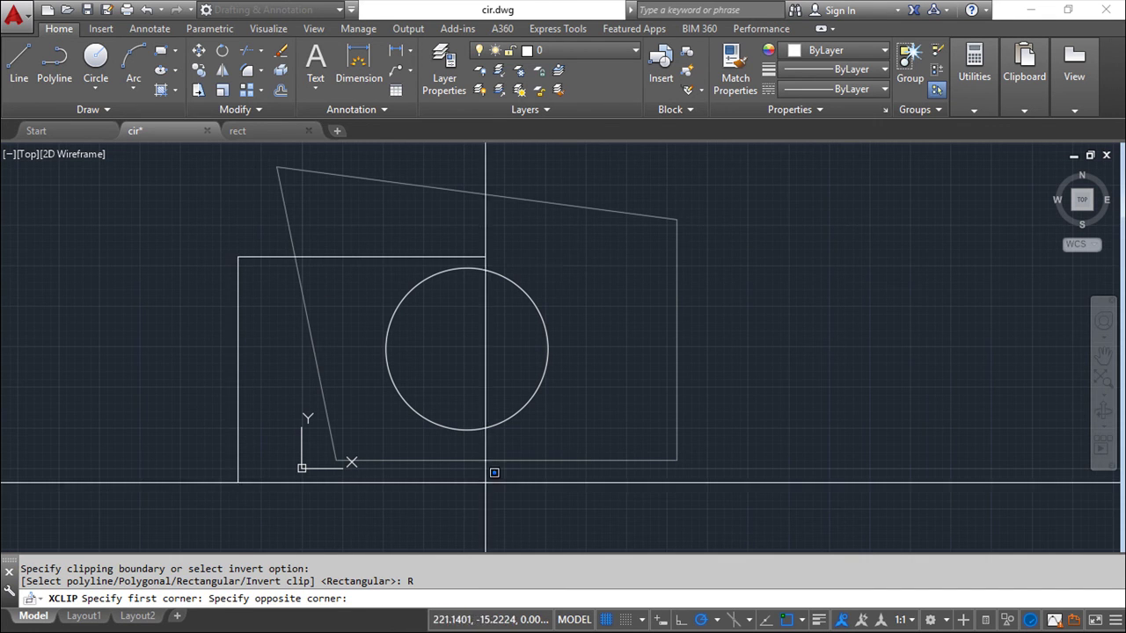
{"action": "left_click", "coordinate": [611, 526]}
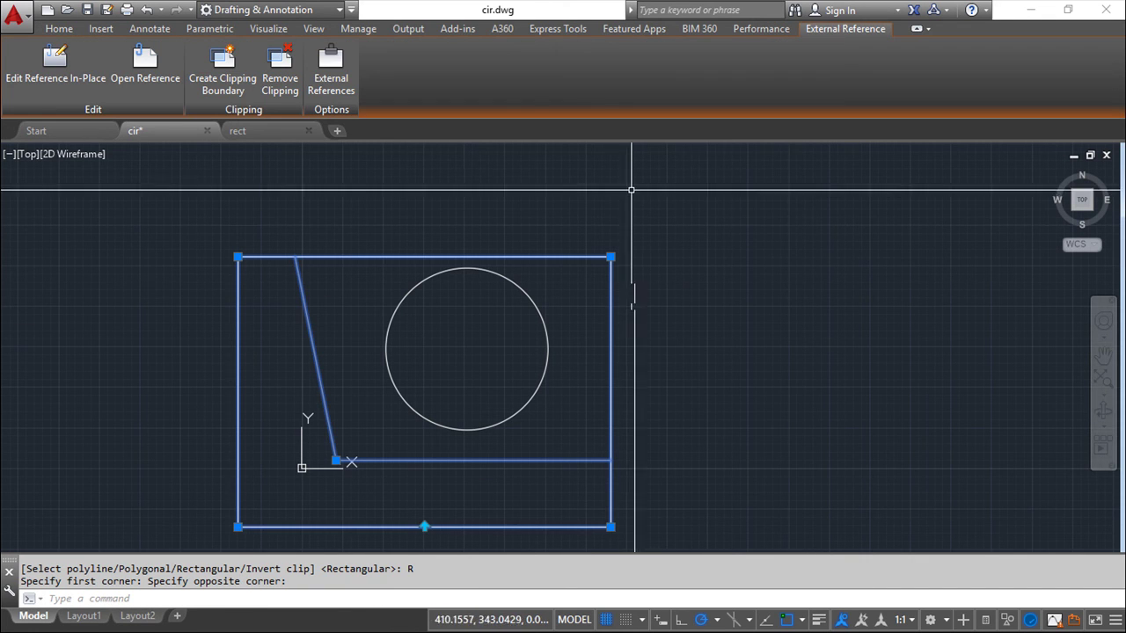
{"action": "left_click", "coordinate": [59, 28]}
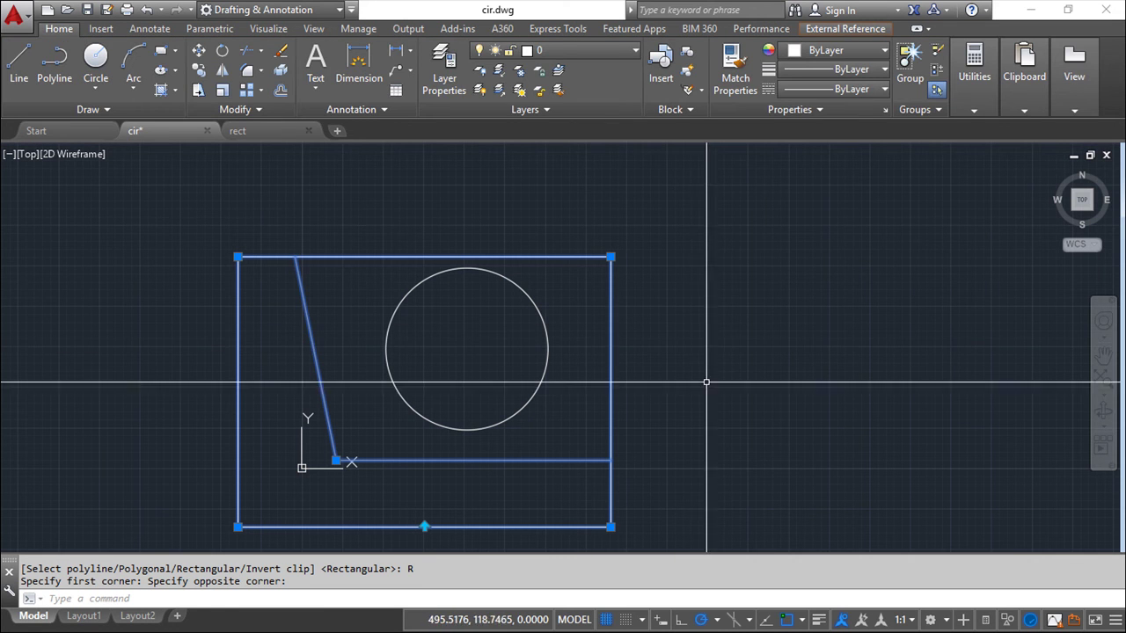
{"action": "key", "text": "Escape"}
{"action": "key", "text": "Escape"}
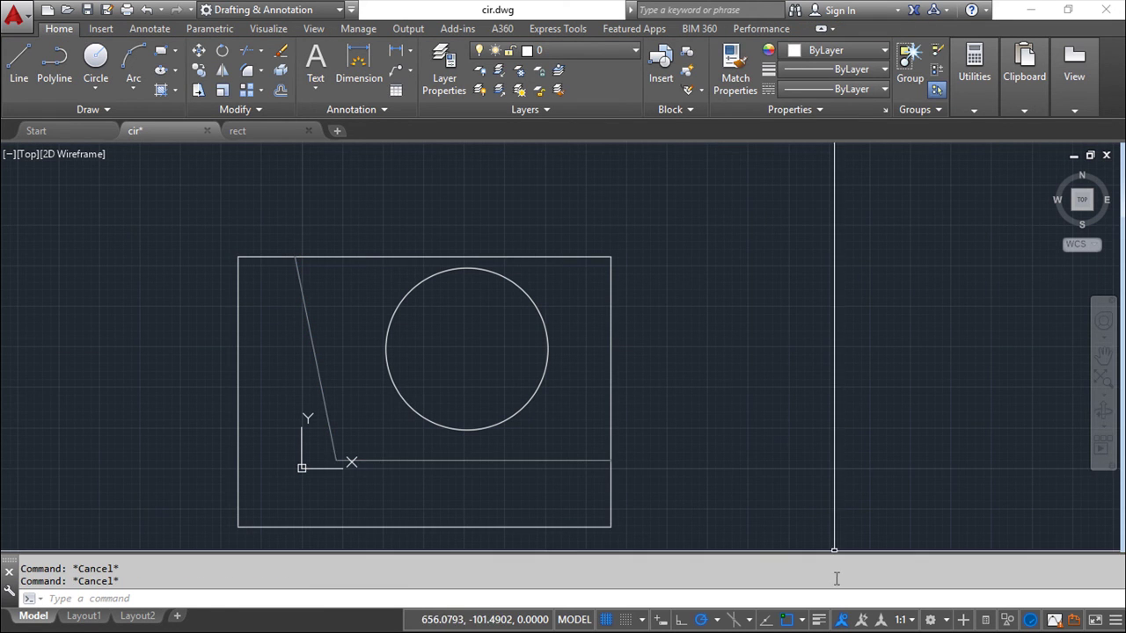
Step: Stretch the clipping boundary's upper-right corner inward to a point inside the circle
{"action": "left_click", "coordinate": [611, 501]}
{"action": "left_click", "coordinate": [611, 257]}
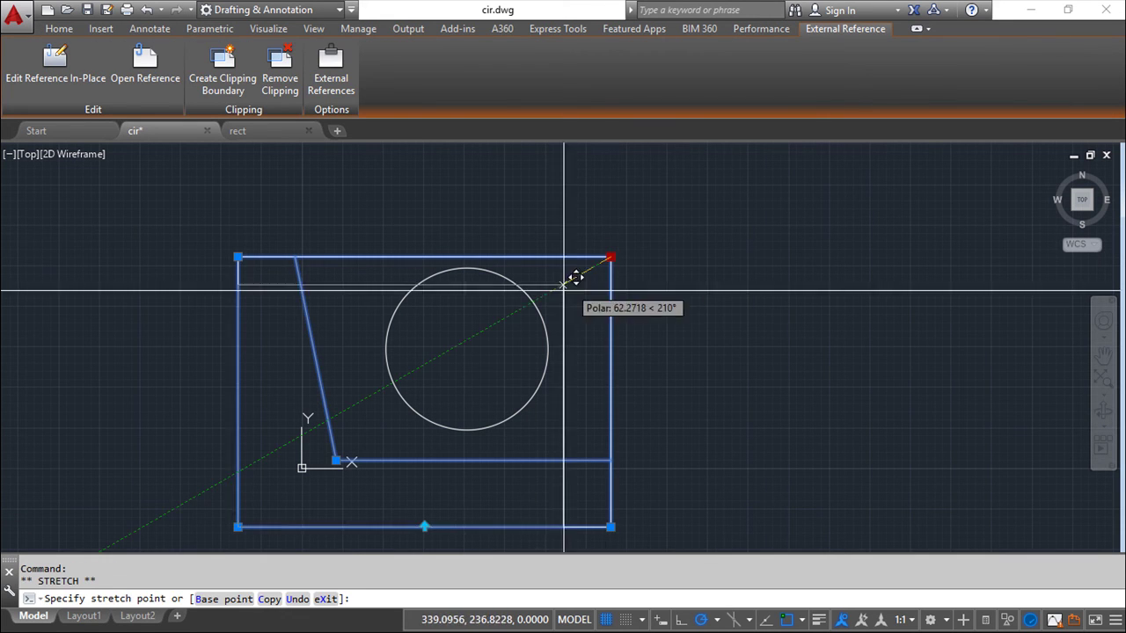
{"action": "left_click", "coordinate": [499, 340]}
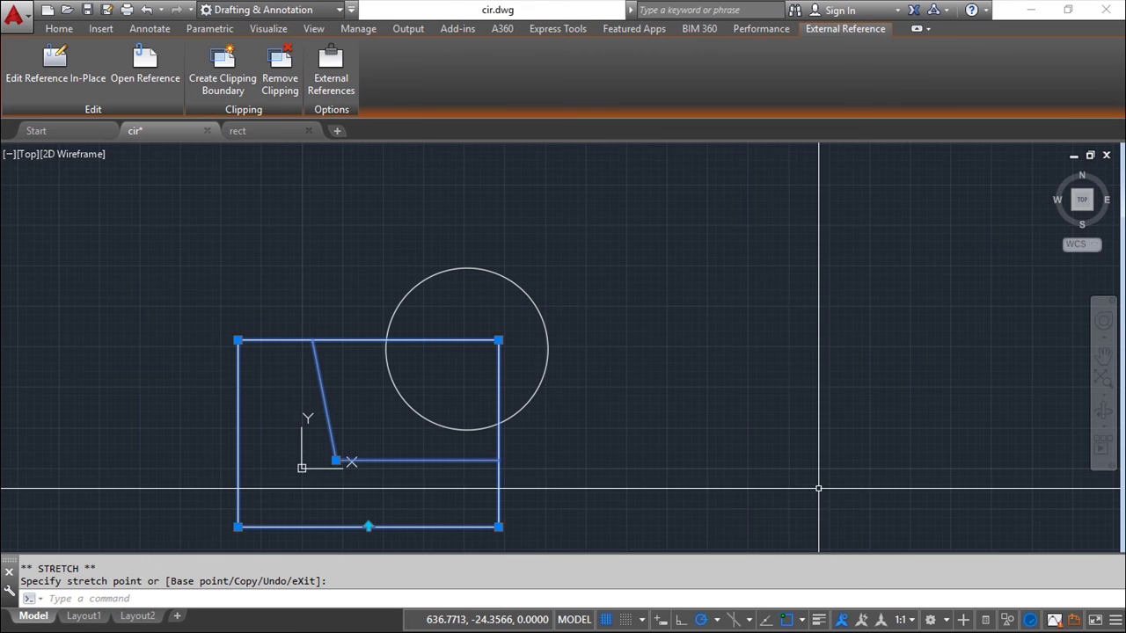
{"action": "key", "text": "Escape"}
{"action": "key", "text": "Escape"}
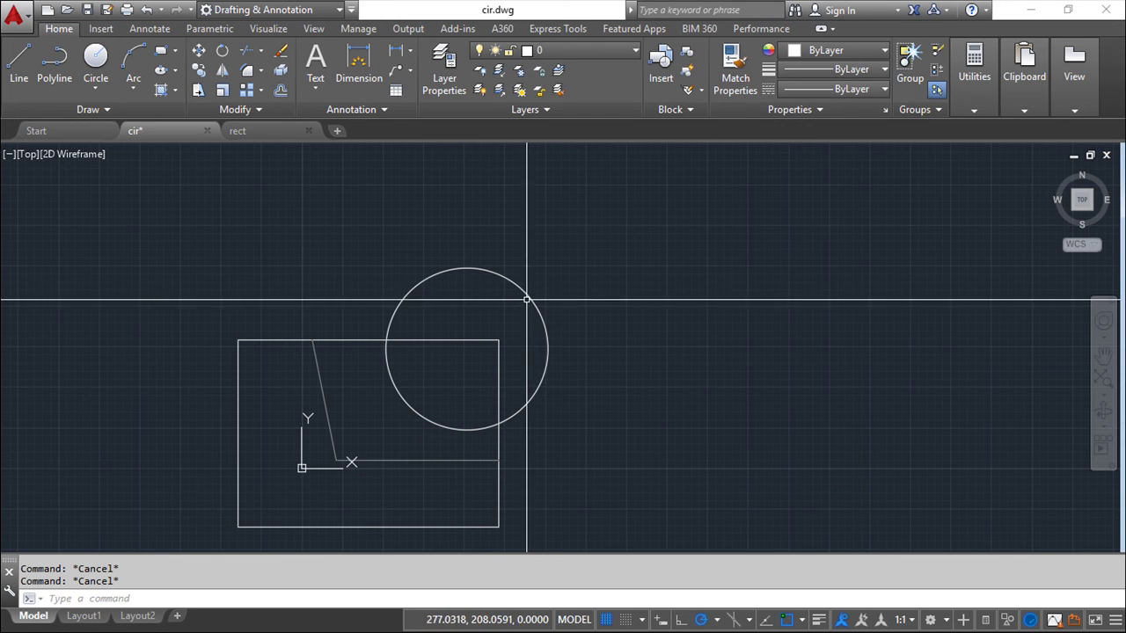
Step: Delete the clipping boundary from the rect reference and clear the selection
{"action": "left_click", "coordinate": [238, 383]}
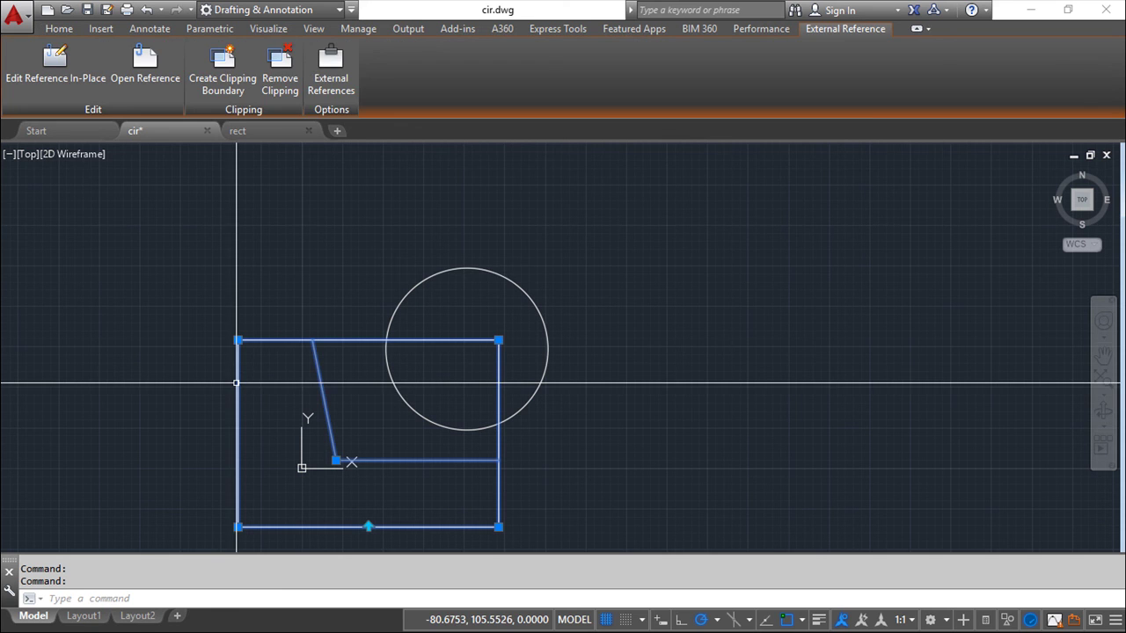
{"action": "left_click", "coordinate": [282, 70]}
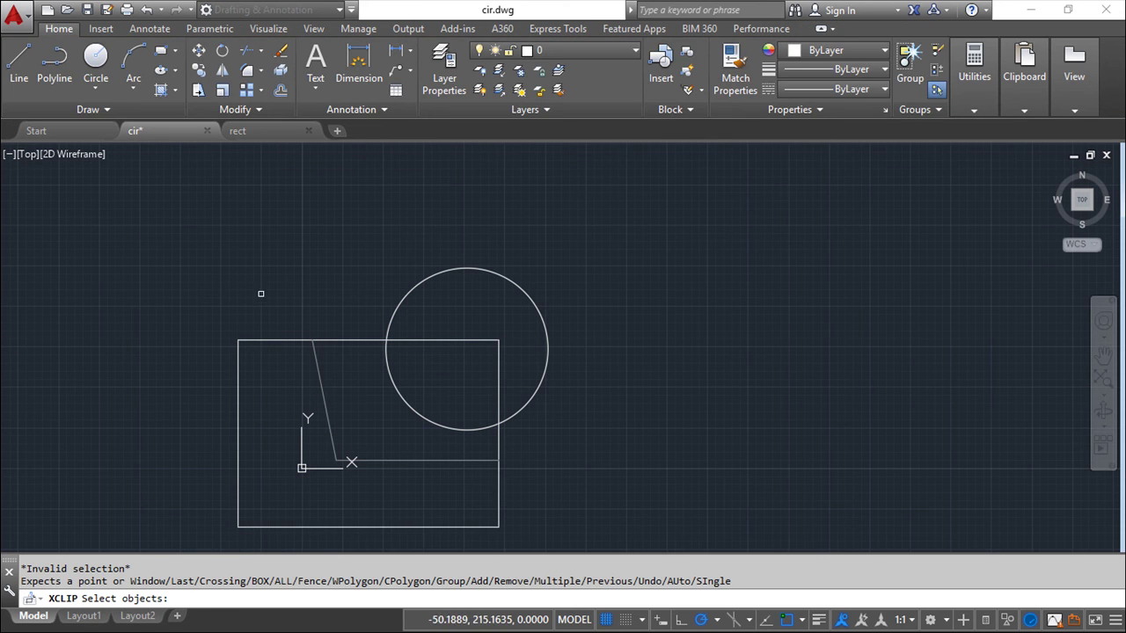
{"action": "left_click", "coordinate": [237, 431]}
{"action": "key", "text": "Return"}
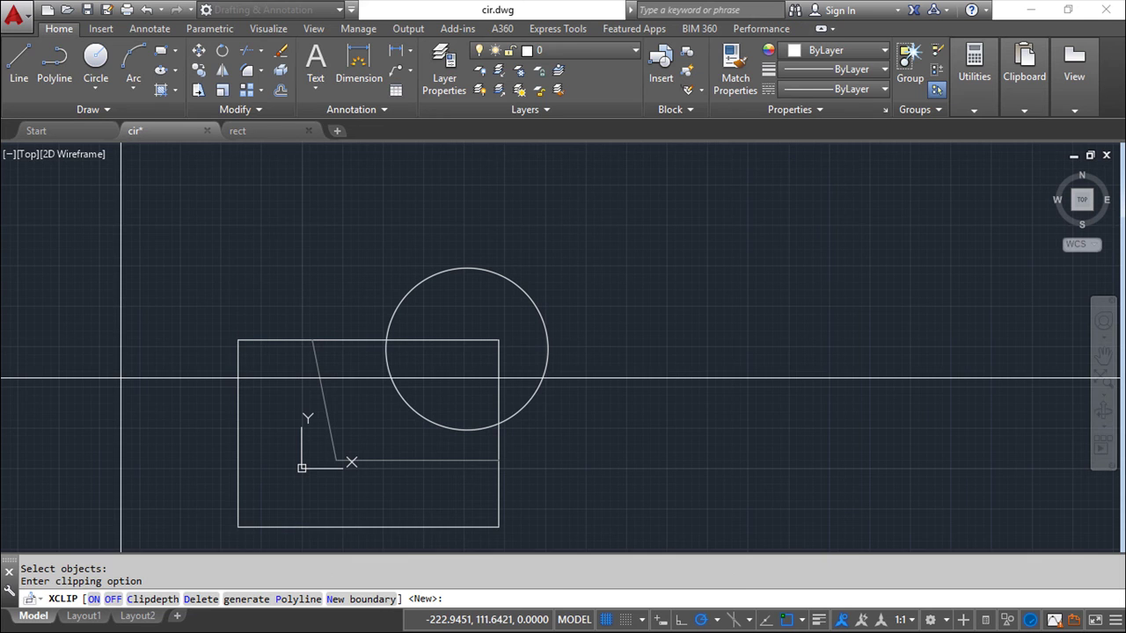
{"action": "left_click", "coordinate": [200, 599]}
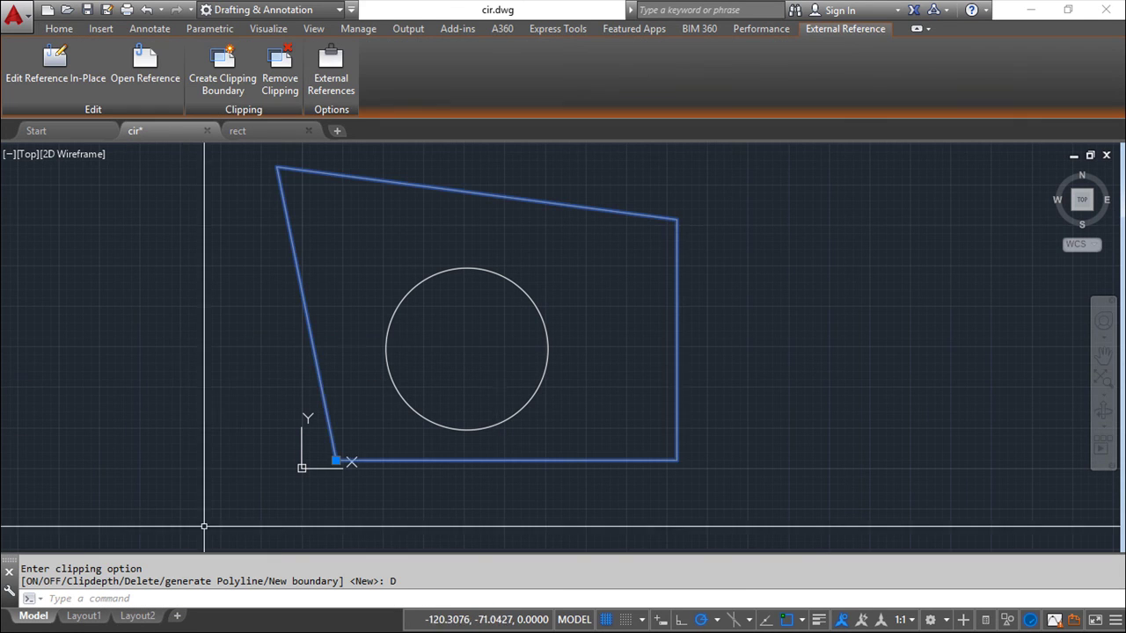
{"action": "key", "text": "Escape"}
{"action": "key", "text": "Escape"}
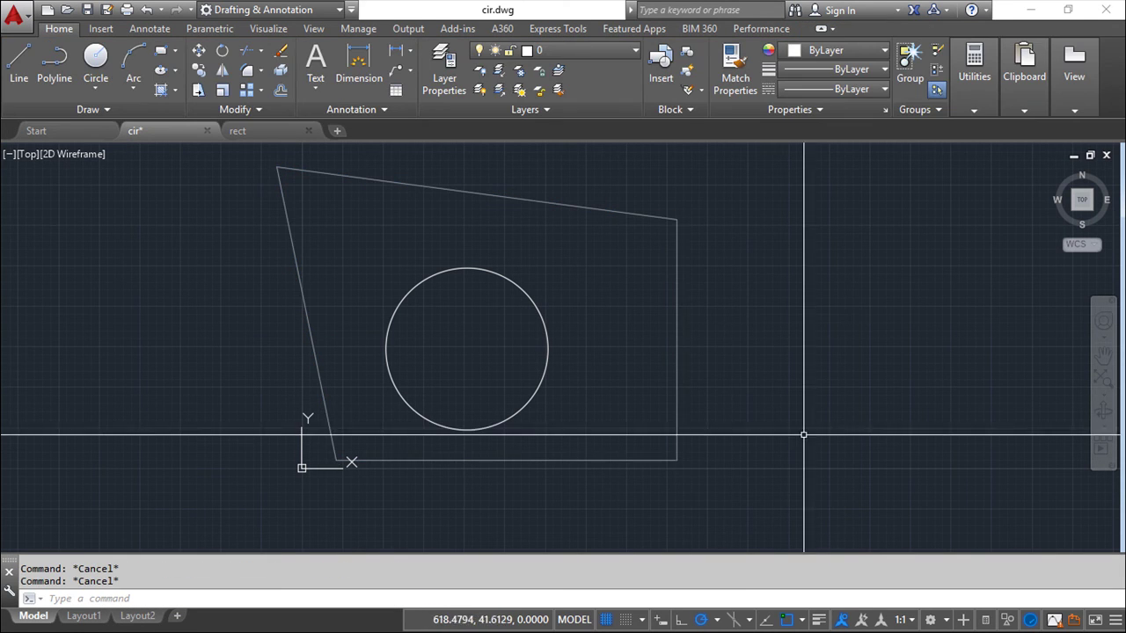